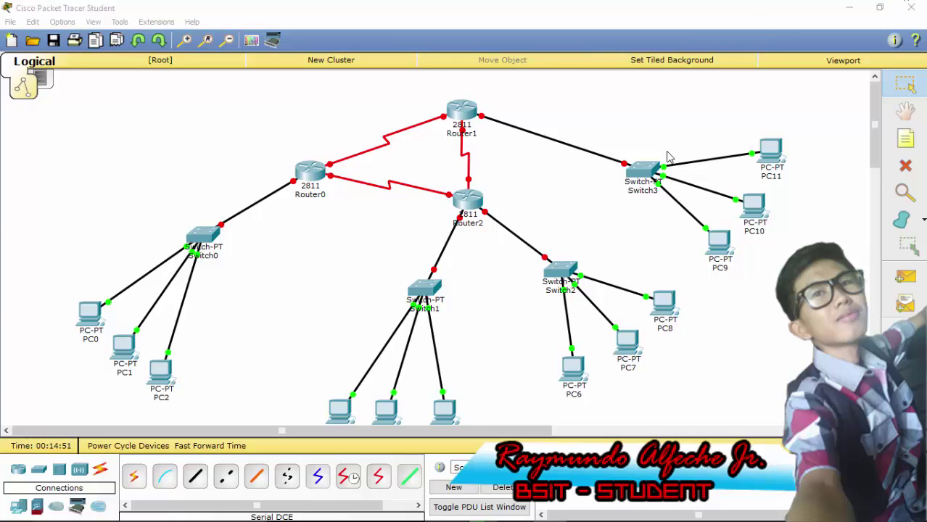
- Circle the whole network for emphasis, then each of the Switch3, Switch2, Switch1 and Switch0 LANs
mouse_move(689, 117)
left_mouse_down()
mouse_move(658, 94)
mouse_move(447, 98)
mouse_move(277, 174)
mouse_move(251, 305)
mouse_move(724, 395)
mouse_move(914, 244)
mouse_move(718, 124)
mouse_move(683, 125)
left_mouse_up()
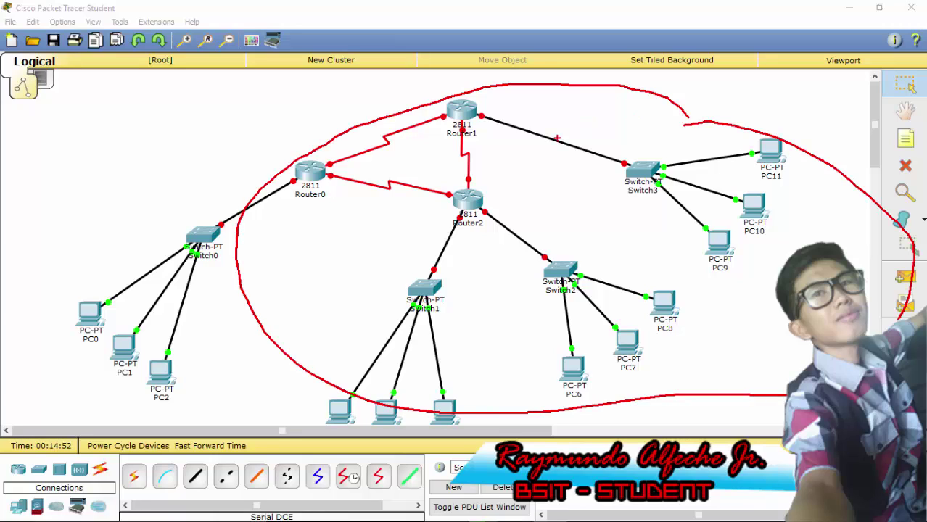
key("Escape")
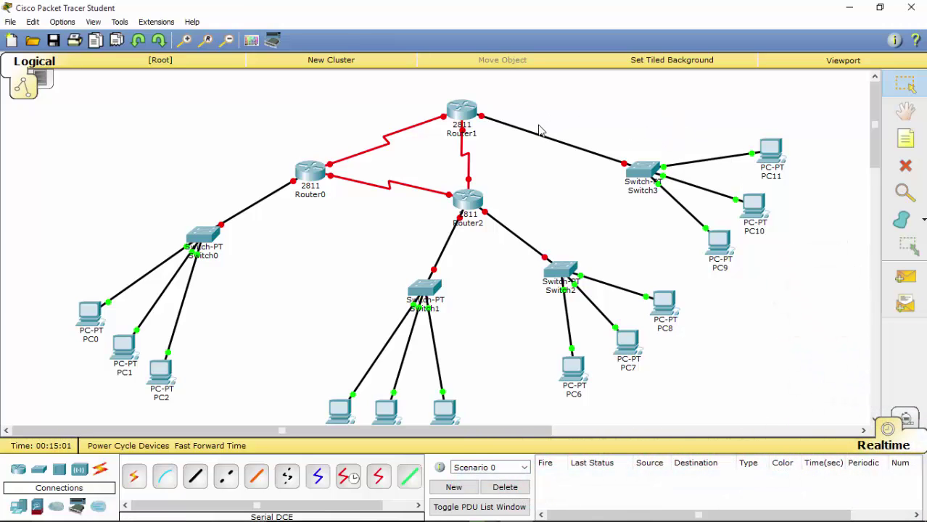
mouse_move(873, 100)
left_mouse_down()
mouse_move(873, 114)
mouse_move(870, 97)
left_mouse_up()
mouse_move(874, 102)
left_mouse_down()
mouse_move(874, 128)
mouse_move(873, 100)
left_mouse_up()
mouse_move(770, 148)
mouse_move(782, 120)
left_mouse_down()
mouse_move(758, 113)
mouse_move(695, 126)
mouse_move(653, 180)
mouse_move(650, 241)
mouse_move(701, 276)
mouse_move(782, 262)
mouse_move(814, 170)
mouse_move(805, 129)
mouse_move(767, 117)
left_mouse_up()
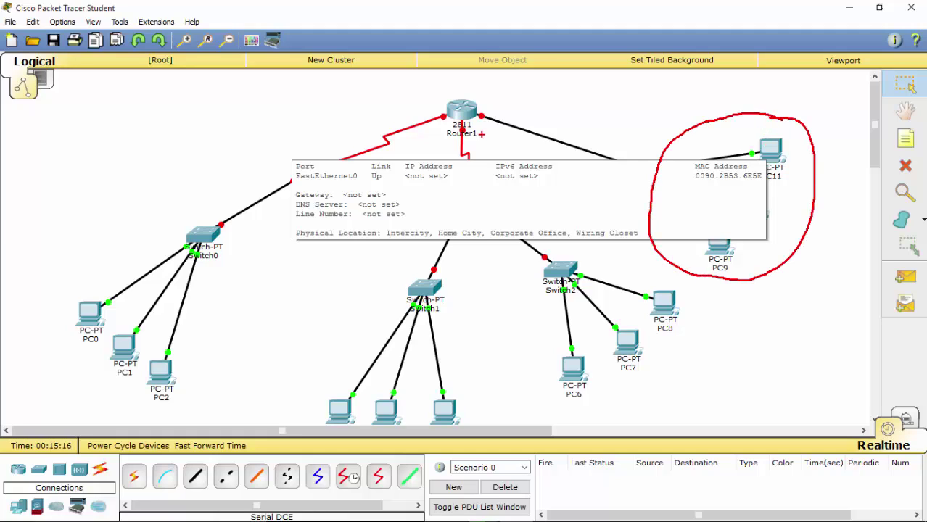
mouse_move(583, 227)
left_mouse_down()
mouse_move(504, 197)
mouse_move(497, 285)
mouse_move(640, 398)
mouse_move(661, 267)
mouse_move(546, 208)
left_mouse_up()
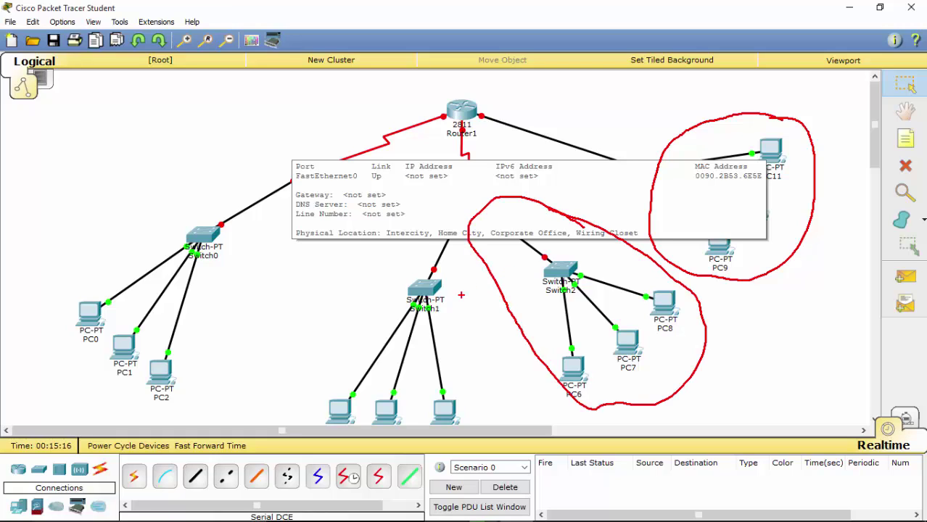
mouse_move(469, 252)
left_mouse_down()
mouse_move(430, 234)
mouse_move(336, 287)
mouse_move(311, 355)
mouse_move(342, 447)
mouse_move(449, 450)
mouse_move(489, 424)
mouse_move(469, 354)
mouse_move(464, 247)
left_mouse_up()
mouse_move(234, 208)
left_mouse_down()
mouse_move(140, 216)
mouse_move(72, 324)
mouse_move(97, 390)
mouse_move(172, 416)
mouse_move(261, 352)
mouse_move(261, 276)
mouse_move(244, 204)
left_mouse_up()
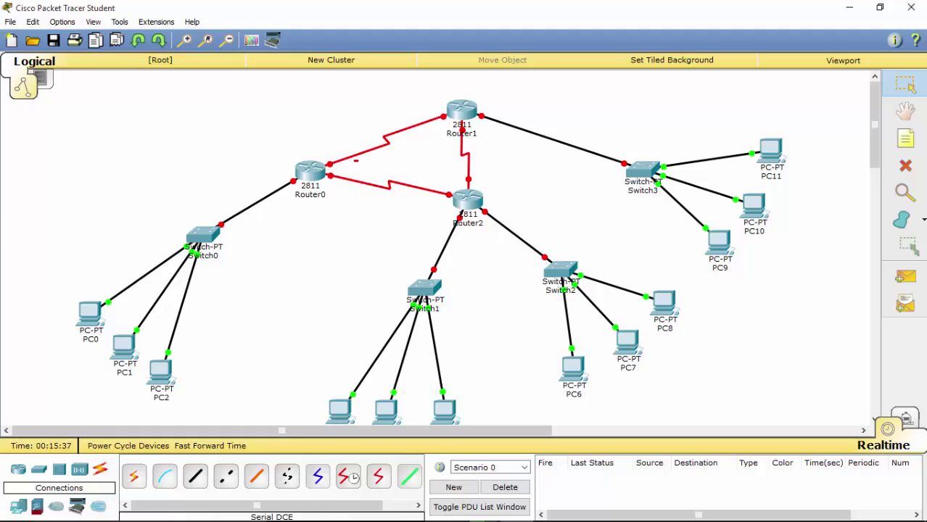
- Circle the three router serial links, then the four switch LANs again
mouse_move(355, 161)
left_mouse_down()
mouse_move(345, 207)
mouse_move(406, 221)
mouse_move(451, 198)
mouse_move(445, 168)
mouse_move(357, 163)
left_mouse_up()
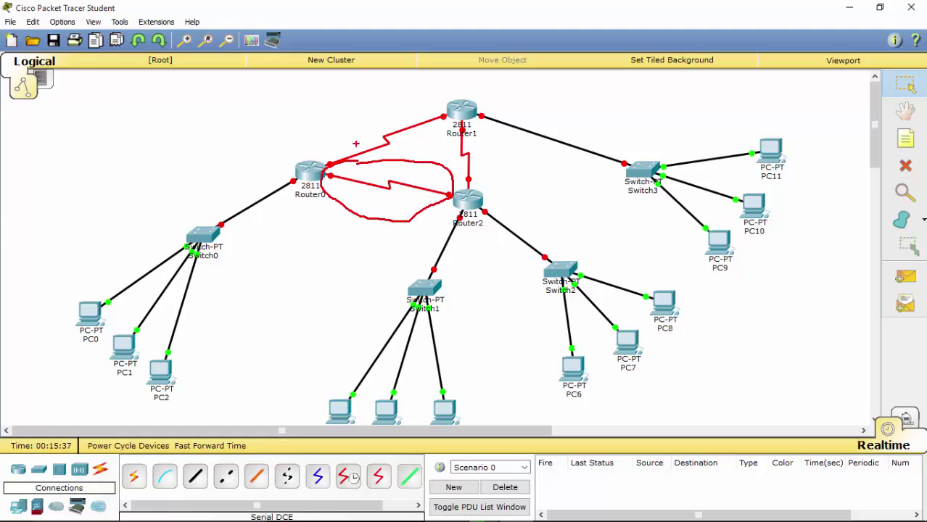
mouse_move(355, 120)
left_mouse_down()
mouse_move(322, 142)
mouse_move(334, 165)
mouse_move(406, 150)
mouse_move(444, 114)
mouse_move(428, 93)
mouse_move(345, 120)
left_mouse_up()
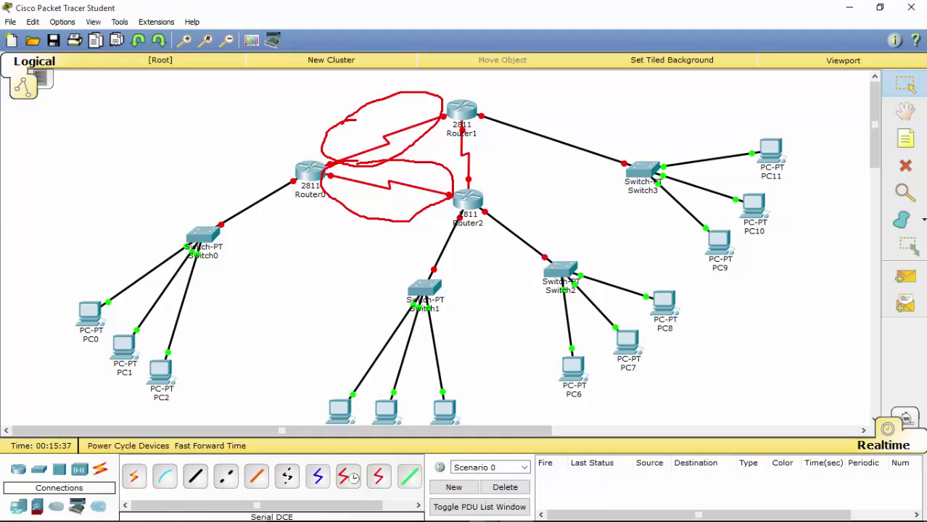
mouse_move(487, 127)
left_mouse_down()
mouse_move(462, 130)
mouse_move(443, 178)
mouse_move(497, 136)
left_mouse_up()
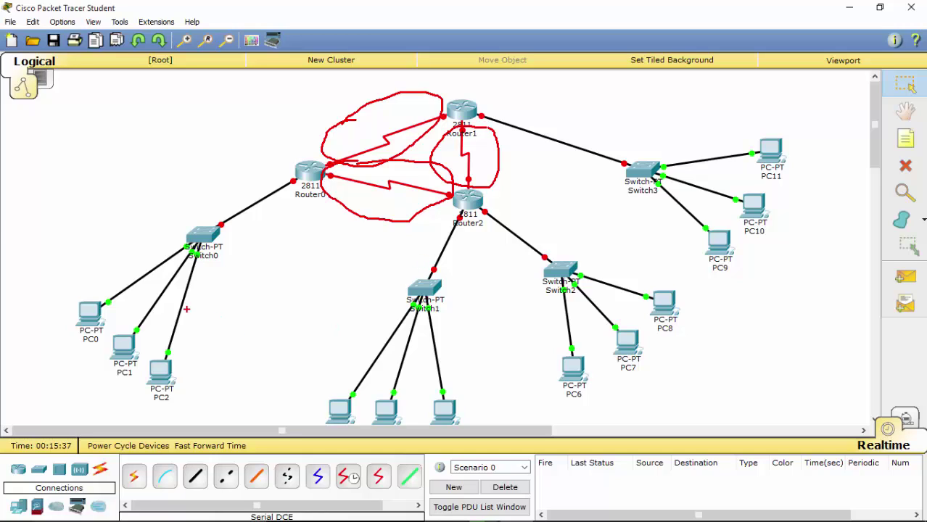
mouse_move(281, 302)
left_mouse_down()
mouse_move(281, 220)
mouse_move(241, 173)
mouse_move(65, 210)
mouse_move(52, 317)
mouse_move(96, 411)
mouse_move(240, 370)
mouse_move(253, 291)
mouse_move(286, 259)
left_mouse_up()
mouse_move(461, 230)
left_mouse_down()
mouse_move(365, 265)
mouse_move(326, 343)
mouse_move(315, 409)
mouse_move(338, 431)
mouse_move(452, 433)
mouse_move(496, 370)
mouse_move(464, 212)
left_mouse_up()
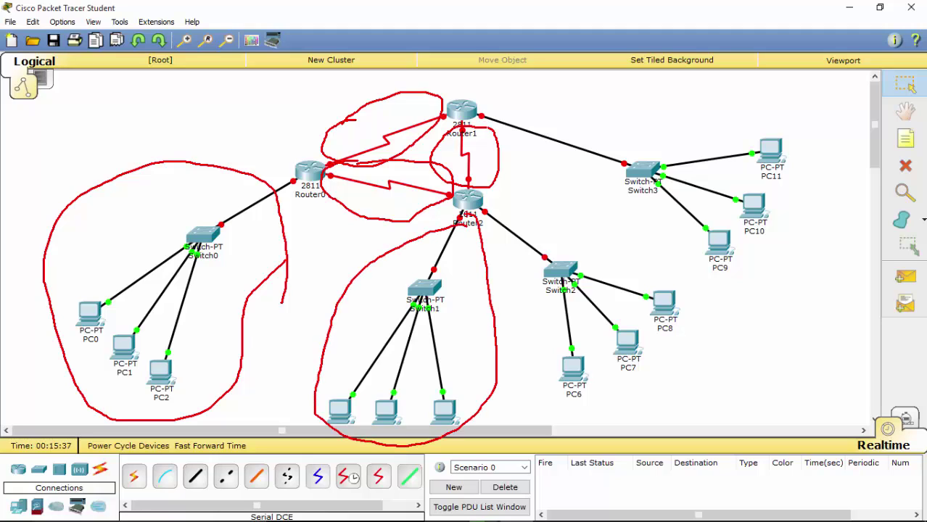
mouse_move(561, 222)
left_mouse_down()
mouse_move(535, 219)
mouse_move(507, 315)
mouse_move(583, 382)
mouse_move(638, 399)
mouse_move(687, 351)
mouse_move(683, 294)
mouse_move(624, 244)
mouse_move(560, 221)
left_mouse_up()
mouse_move(661, 106)
left_mouse_down()
mouse_move(594, 165)
mouse_move(622, 234)
mouse_move(738, 303)
mouse_move(791, 266)
mouse_move(829, 154)
mouse_move(816, 109)
mouse_move(696, 97)
mouse_move(658, 107)
left_mouse_up()
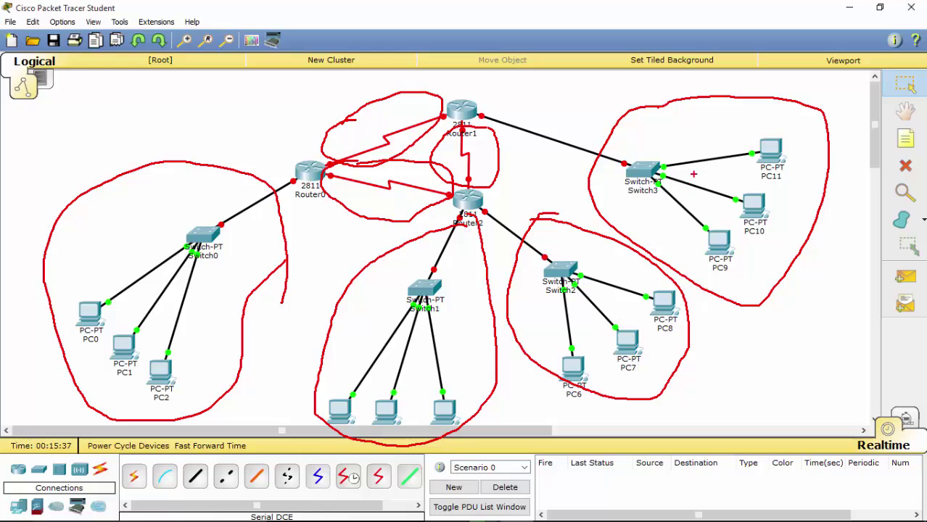
- Mark the switch links and the serial links between Router0, Router1 and Router2
left_click_drag(703, 129, 705, 182)
left_click_drag(561, 282, 573, 323)
mouse_move(399, 314)
left_mouse_down()
mouse_move(420, 305)
mouse_move(403, 356)
mouse_move(393, 354)
left_mouse_up()
mouse_move(160, 244)
left_mouse_down()
mouse_move(130, 286)
mouse_move(167, 289)
mouse_move(166, 330)
left_mouse_up()
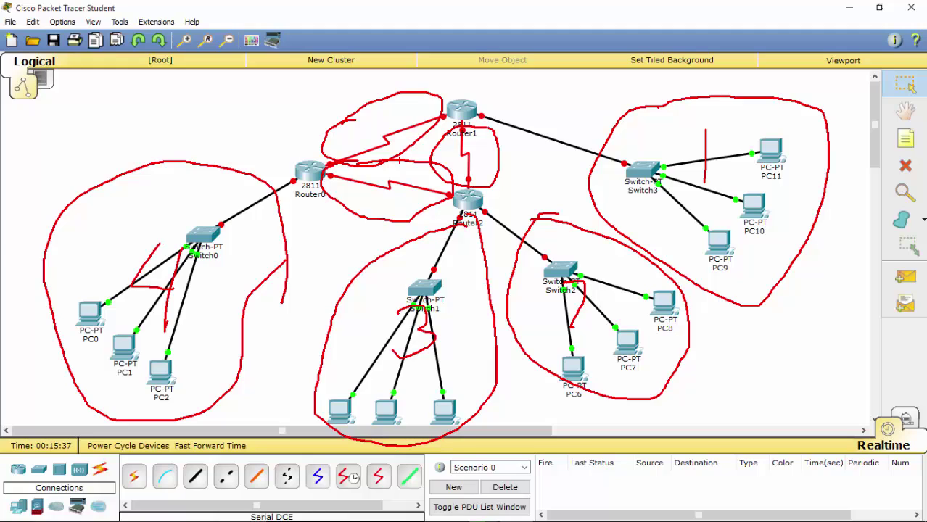
mouse_move(398, 175)
left_mouse_down()
mouse_move(380, 177)
mouse_move(391, 200)
mouse_move(380, 210)
left_mouse_up()
mouse_move(493, 140)
left_mouse_down()
mouse_move(475, 144)
mouse_move(482, 158)
mouse_move(459, 161)
left_mouse_up()
mouse_move(374, 117)
left_mouse_down()
mouse_move(412, 129)
mouse_move(406, 110)
mouse_move(434, 115)
left_mouse_up()
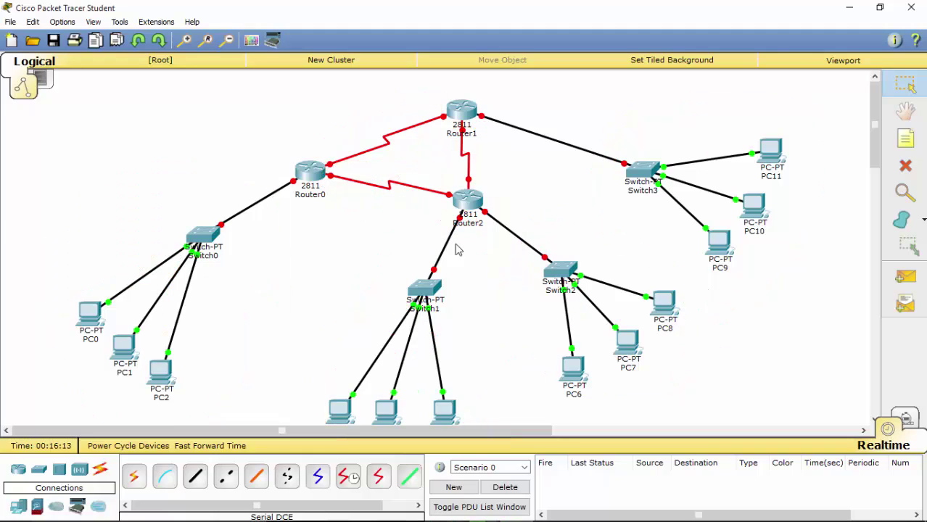
- Place a note right of PC10 reading 'Network address' with 192.168.1.0 on a second line
left_click(898, 146)
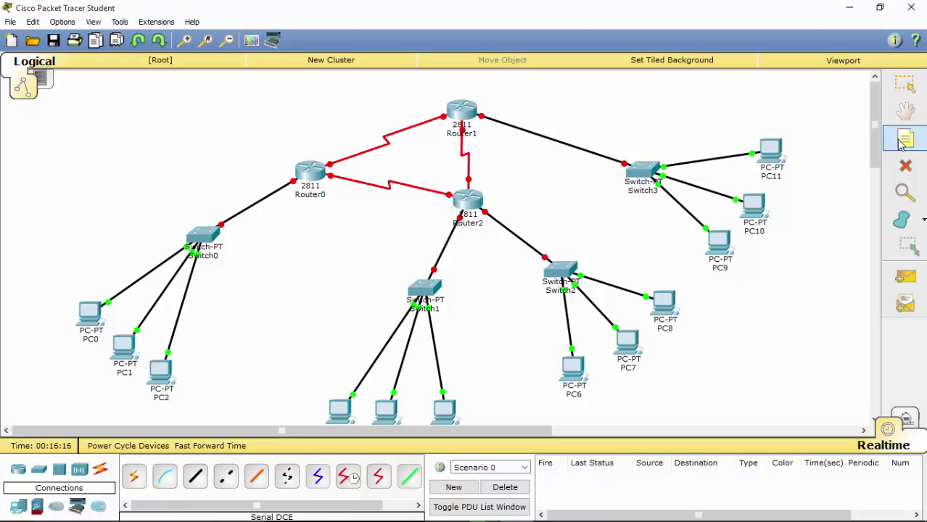
left_click(801, 199)
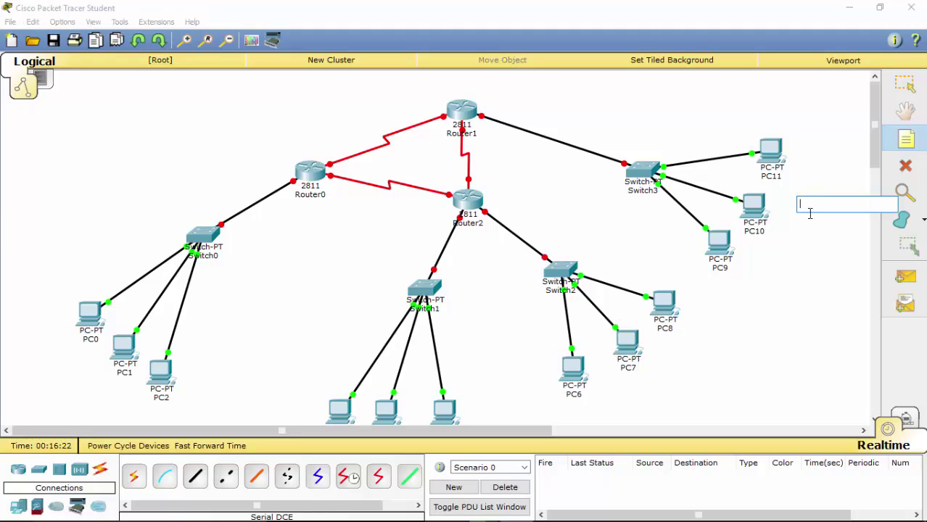
type("Network")
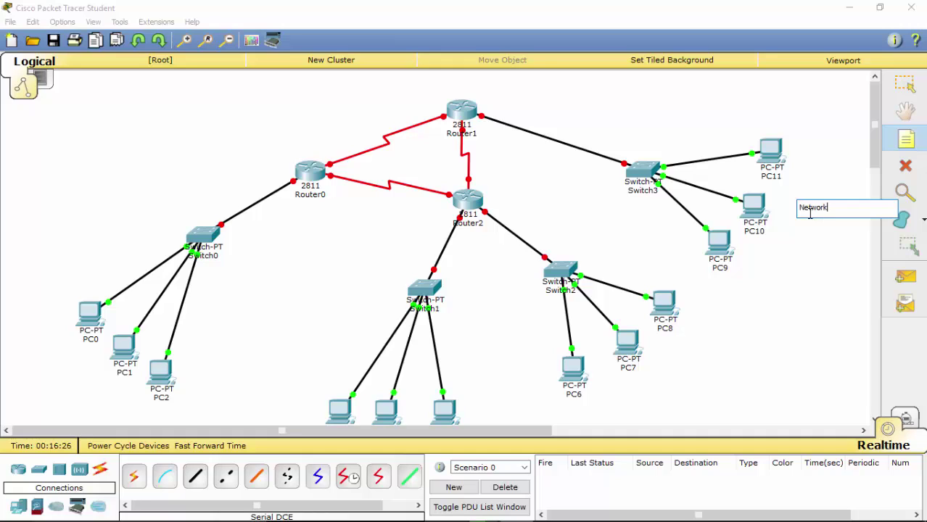
type(" address")
key("Return")
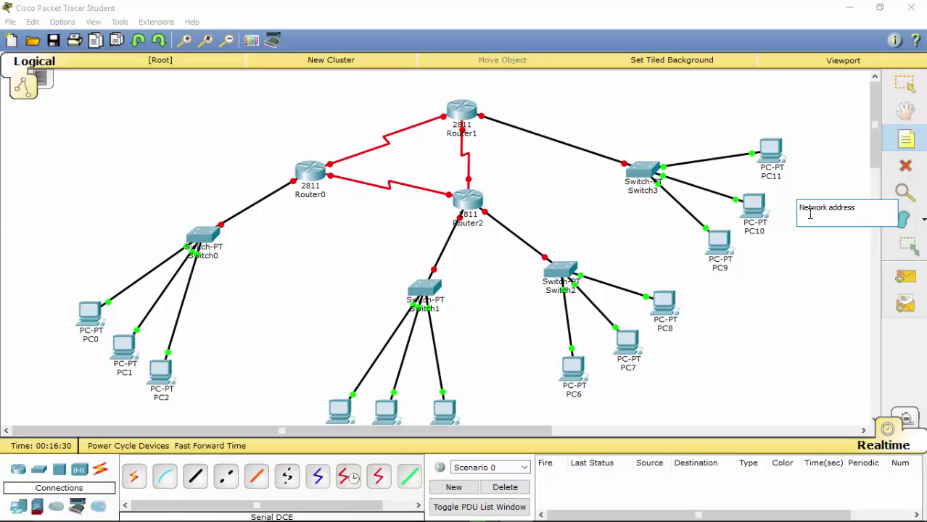
type("192.168.1.0")
left_click(661, 374)
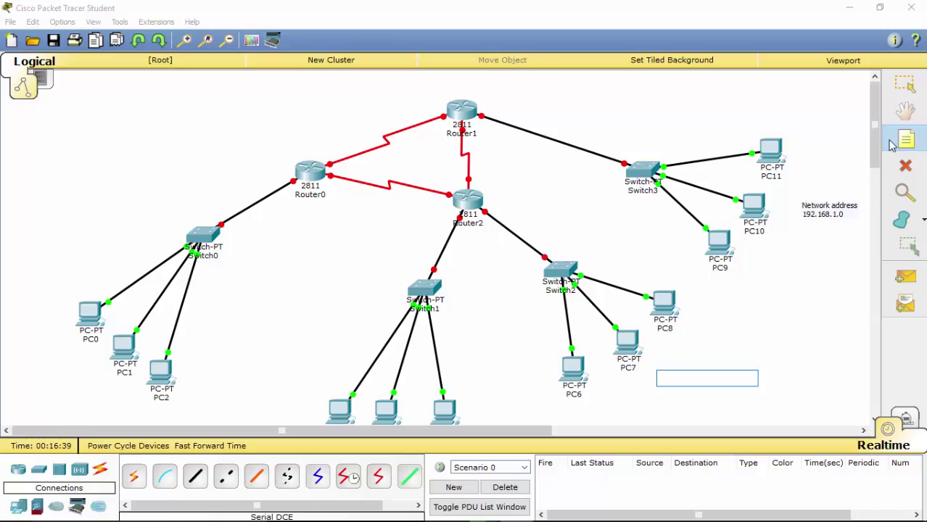
- Circle the Switch2 LAN and pick a spot below PC6–PC8 for the note
scroll(874, 131, "down", 3)
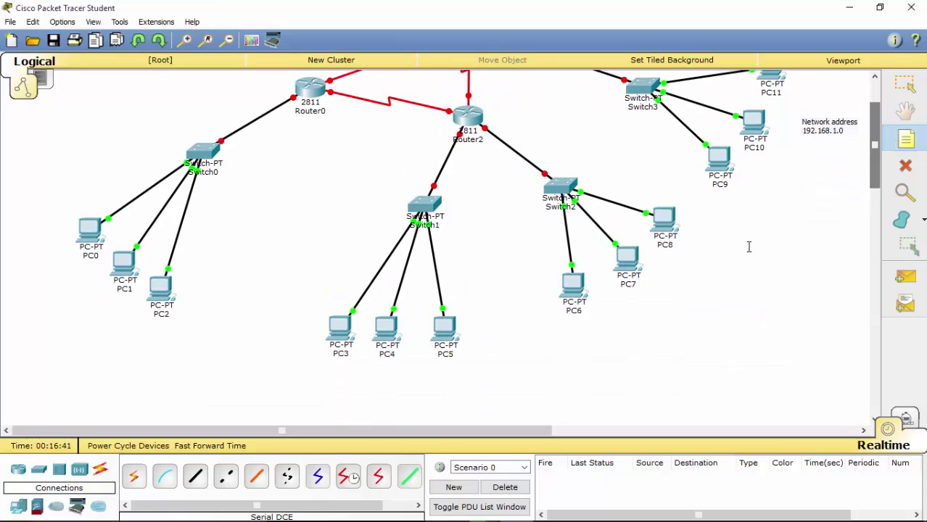
left_click(647, 308)
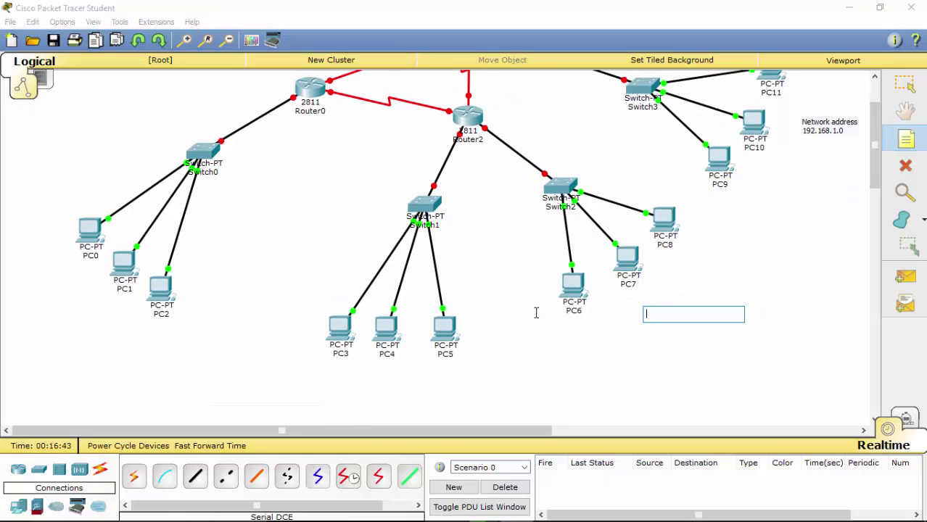
mouse_move(537, 105)
left_mouse_down()
mouse_move(489, 188)
mouse_move(610, 322)
mouse_move(678, 270)
mouse_move(657, 172)
mouse_move(537, 105)
left_mouse_up()
key("Escape")
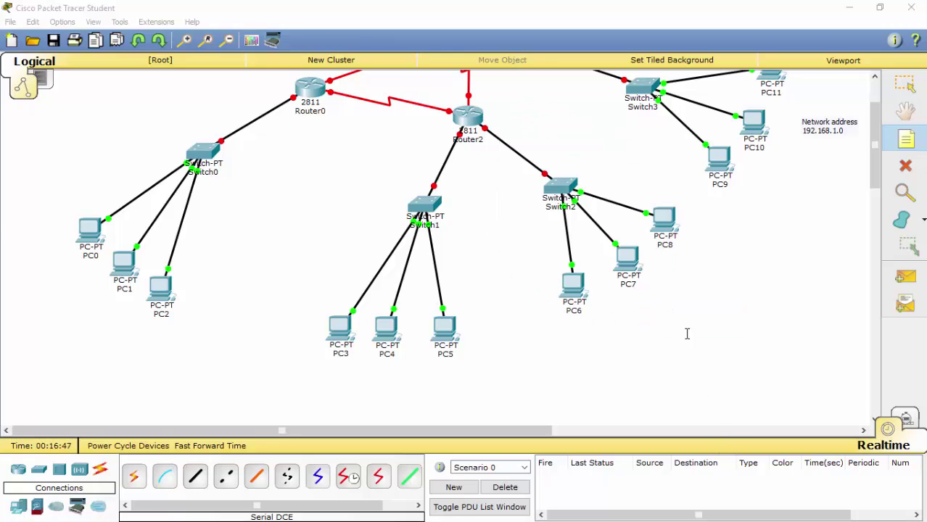
left_click(664, 311)
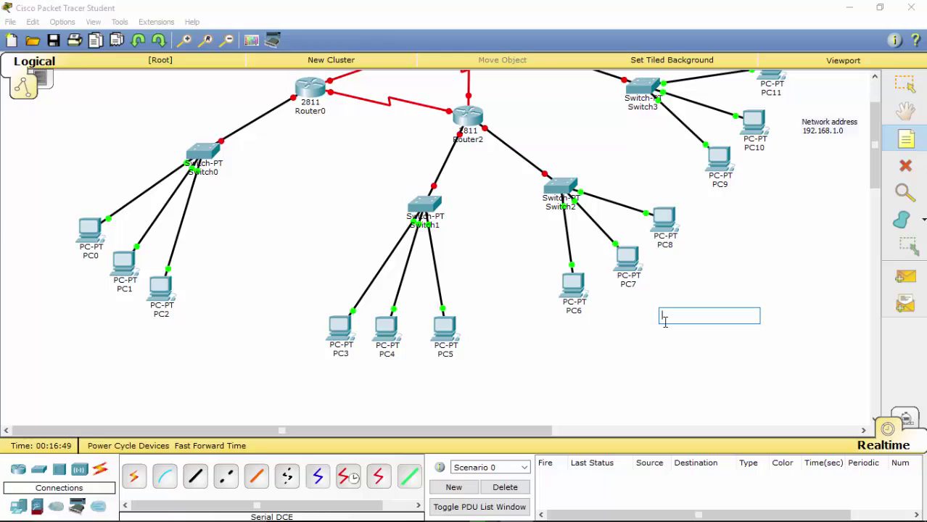
- Select the full text of the 192.168.1.0 note to copy it
left_click(904, 84)
double_click(828, 131)
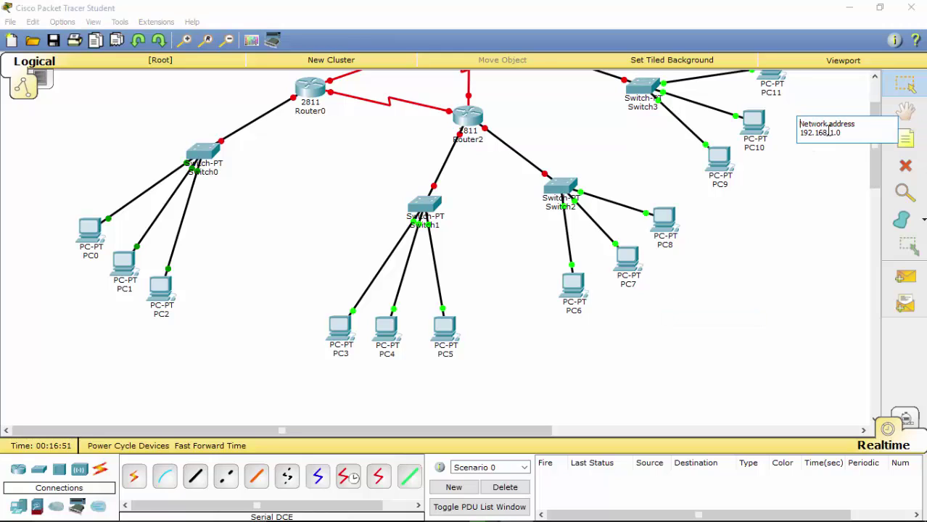
left_click_drag(849, 134, 791, 116)
key("ctrl+c")
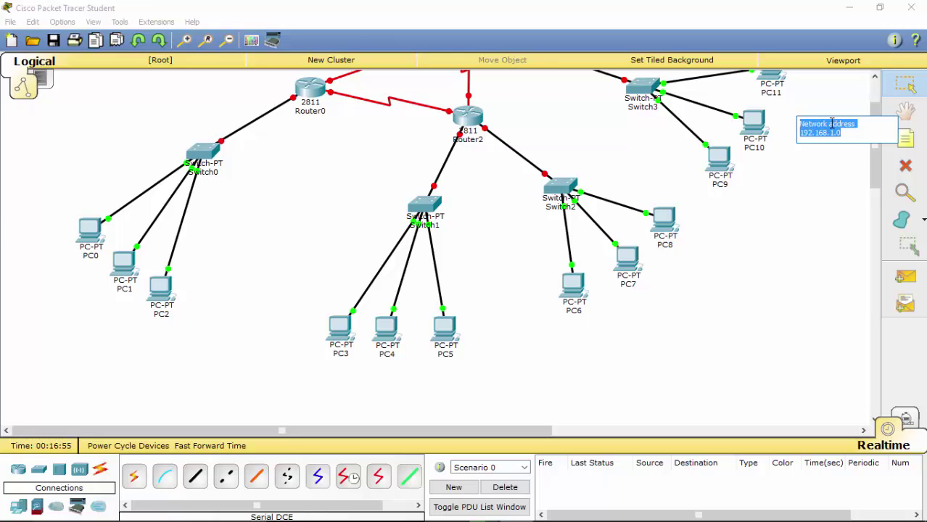
left_click(620, 326)
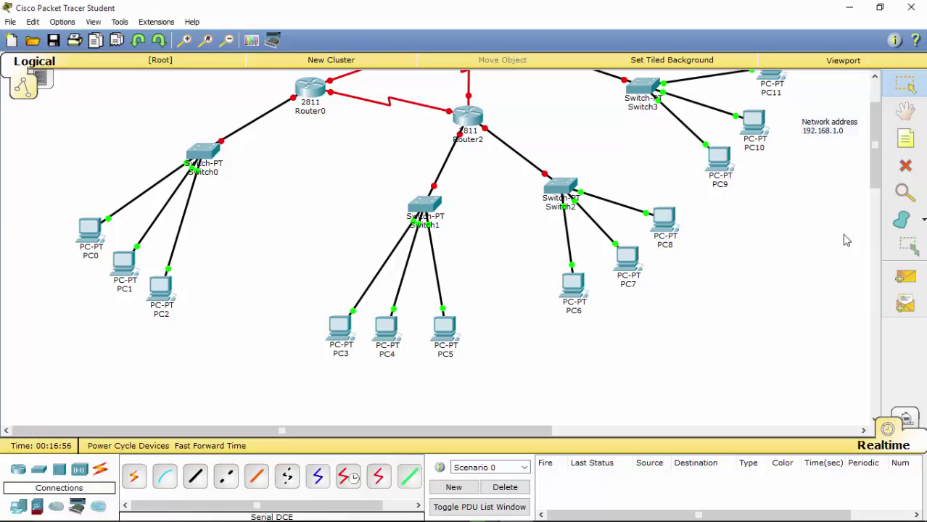
- Paste the copied text into a new note below the Switch2 LAN, edited to 192.168.2.0
left_click(907, 137)
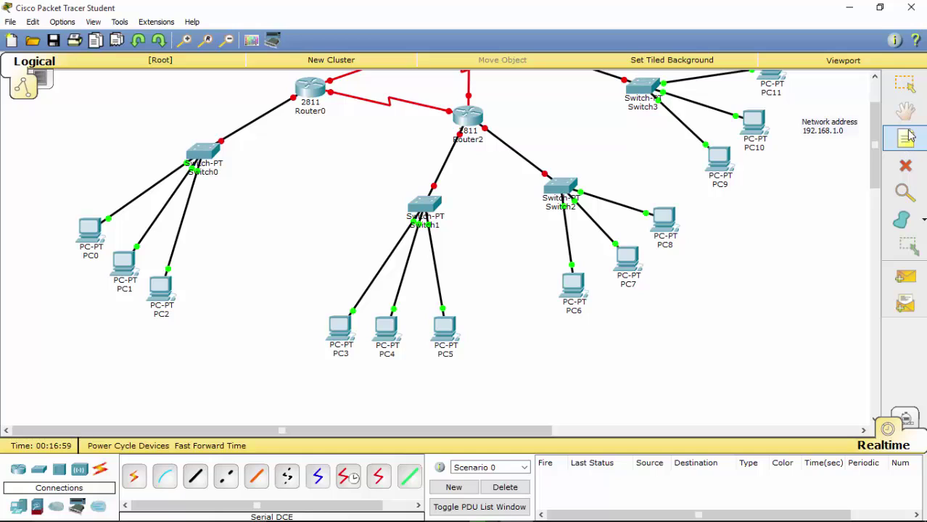
left_click(646, 316)
key("ctrl+v")
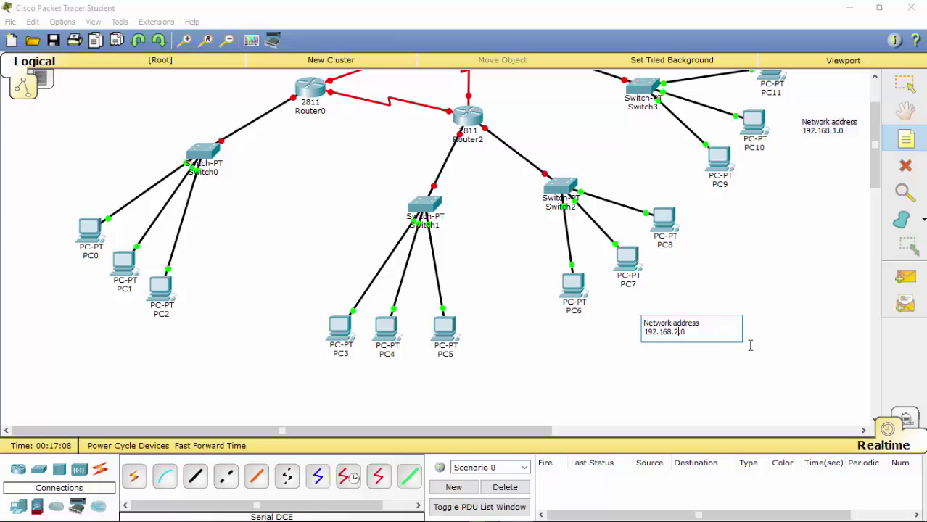
- Paste the network-address text into a new note below PC3–PC5 and change its third octet to 3
left_click(366, 398)
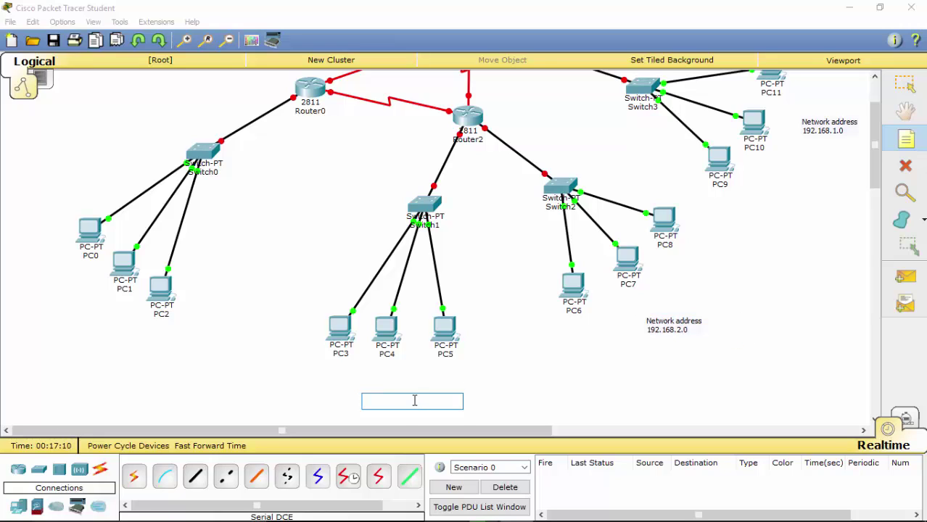
key("ctrl+v")
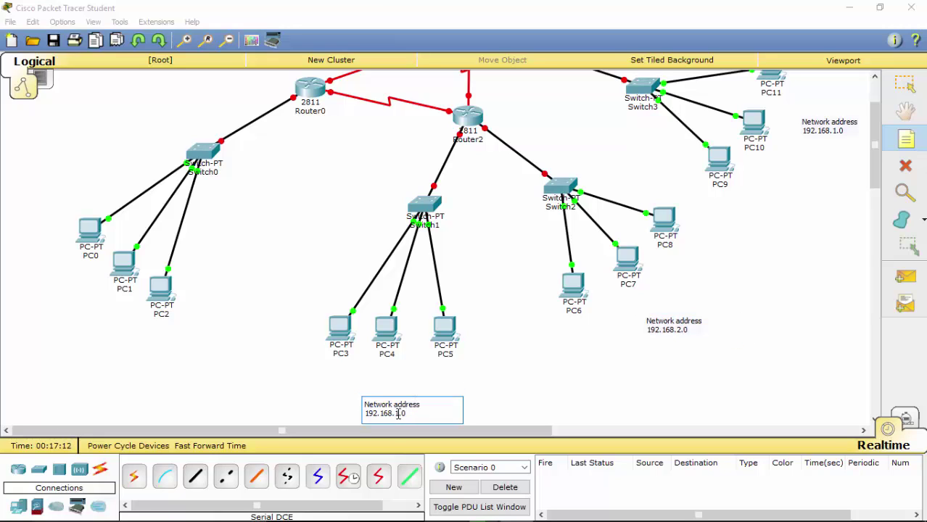
left_click(397, 413)
key("BackSpace")
type("3")
key("Delete")
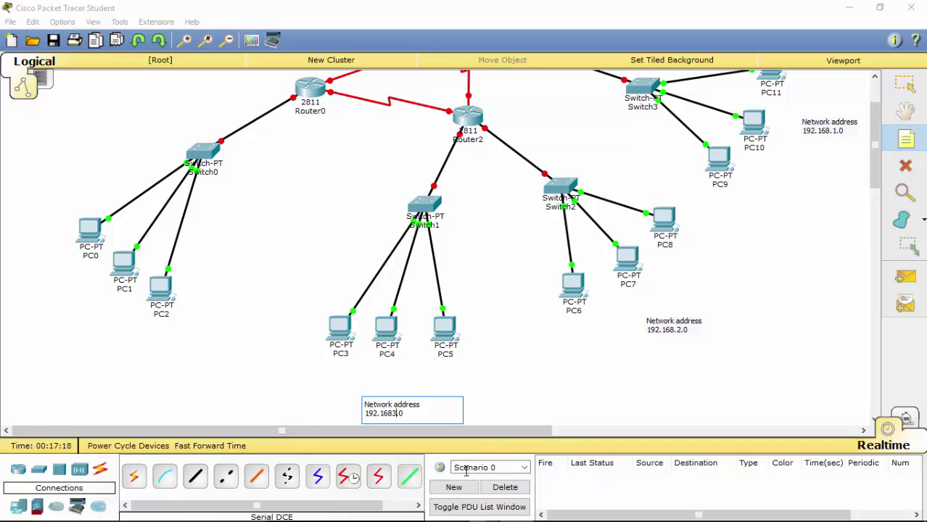